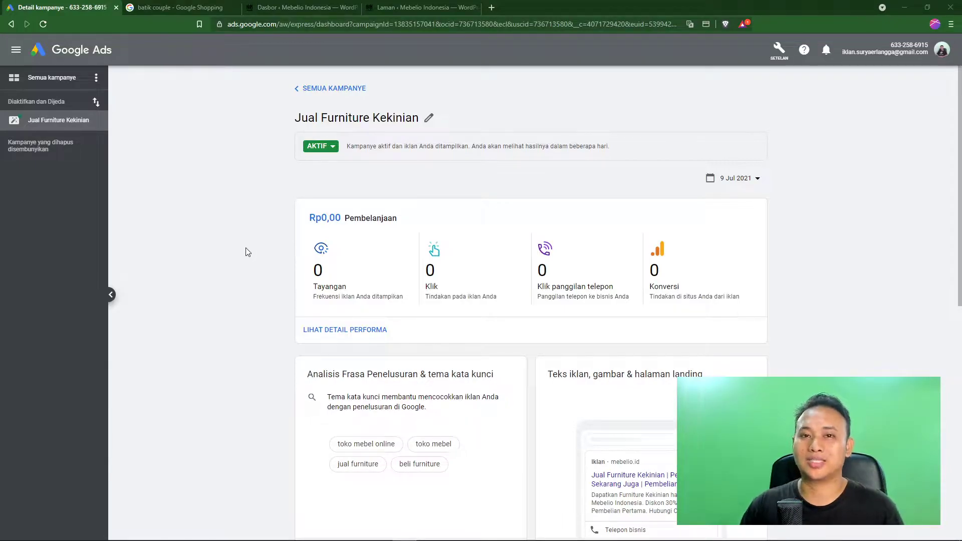
# - Open the ad text, image and landing page settings of the Jual Furniture Kekinian campaign for editing
pyautogui.scroll(-1, 246, 251)
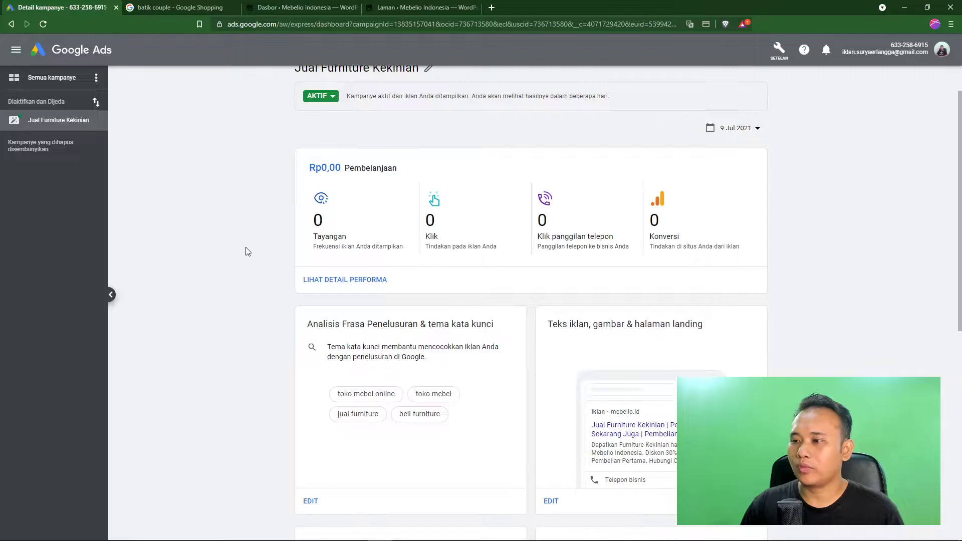
pyautogui.scroll(-2, 245, 251)
pyautogui.scroll(3, 243, 248)
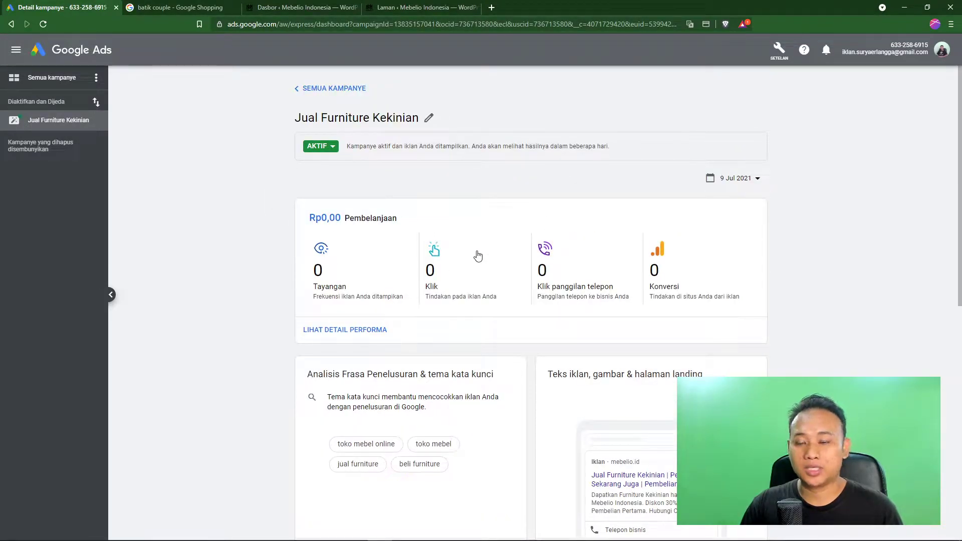
pyautogui.scroll(-4, 818, 356)
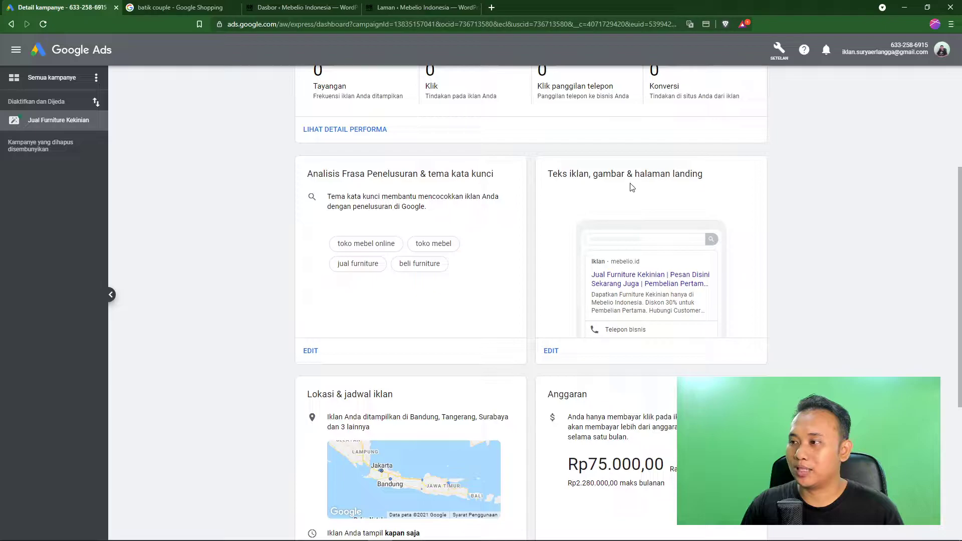
pyautogui.click(554, 350)
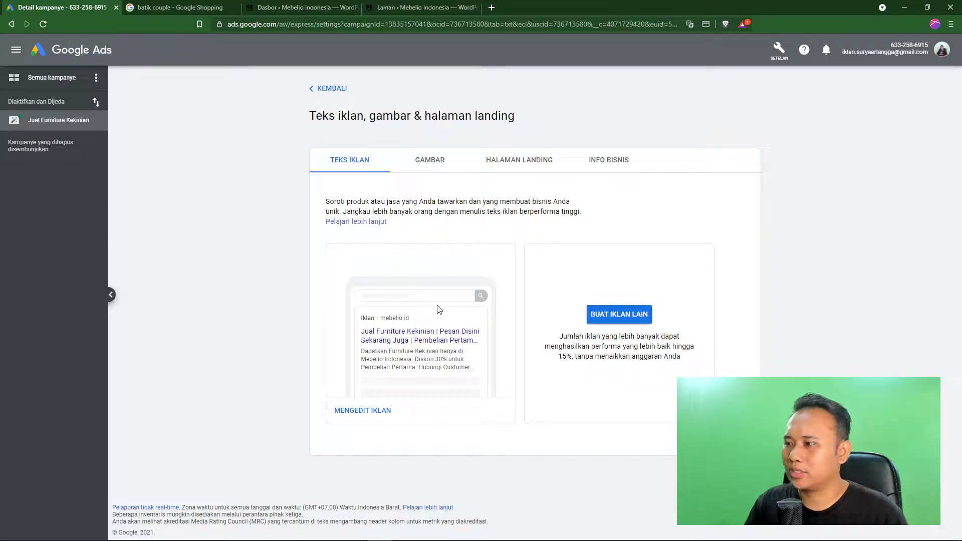
pyautogui.click(627, 320)
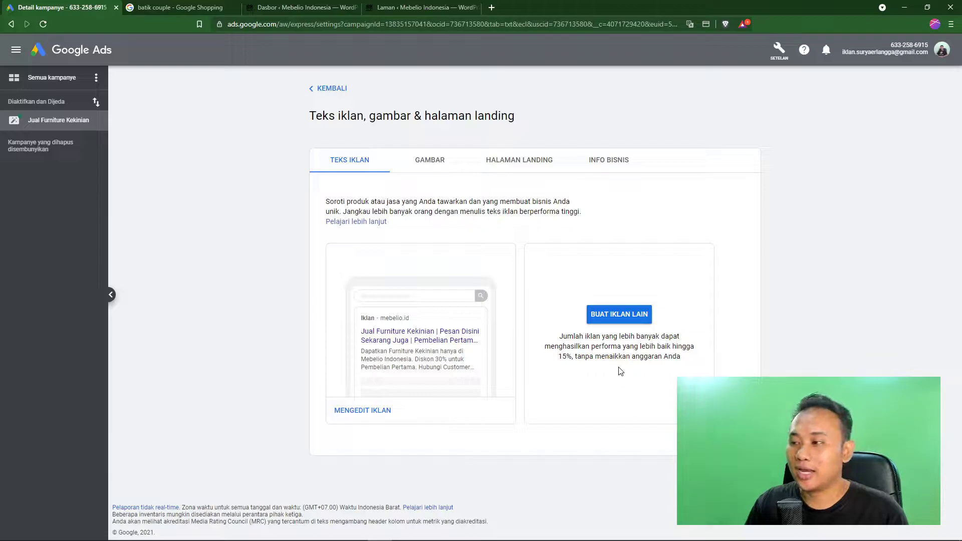
pyautogui.click(623, 315)
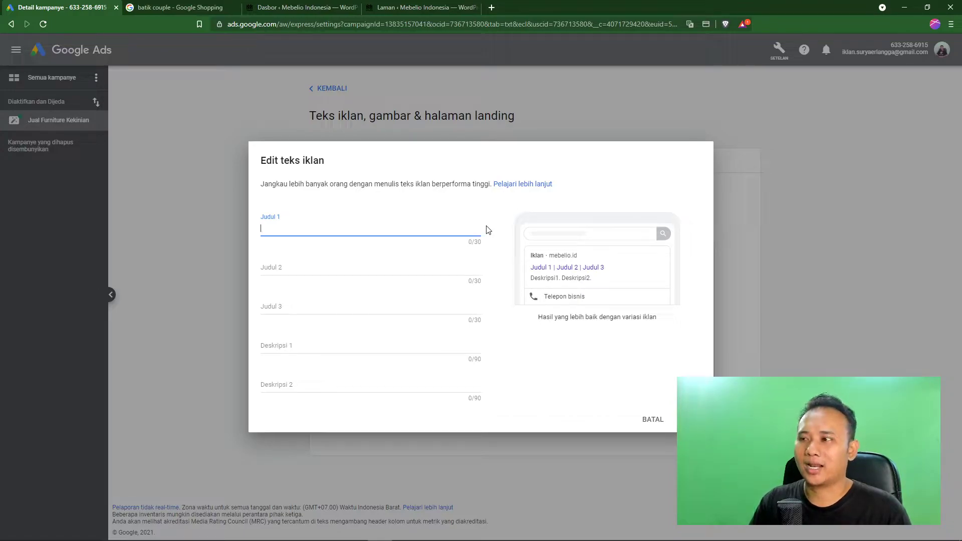
pyautogui.click(650, 419)
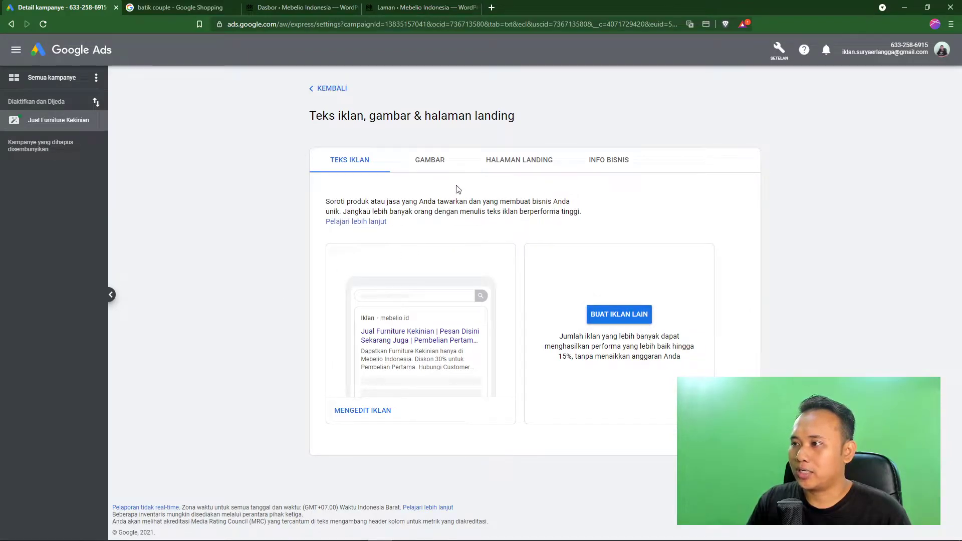
# - Add the dining table photo from RESOURCES GRAFIS > GAMBAR > FURNITURE on drive E: as a new rectangular ad image
pyautogui.click(432, 163)
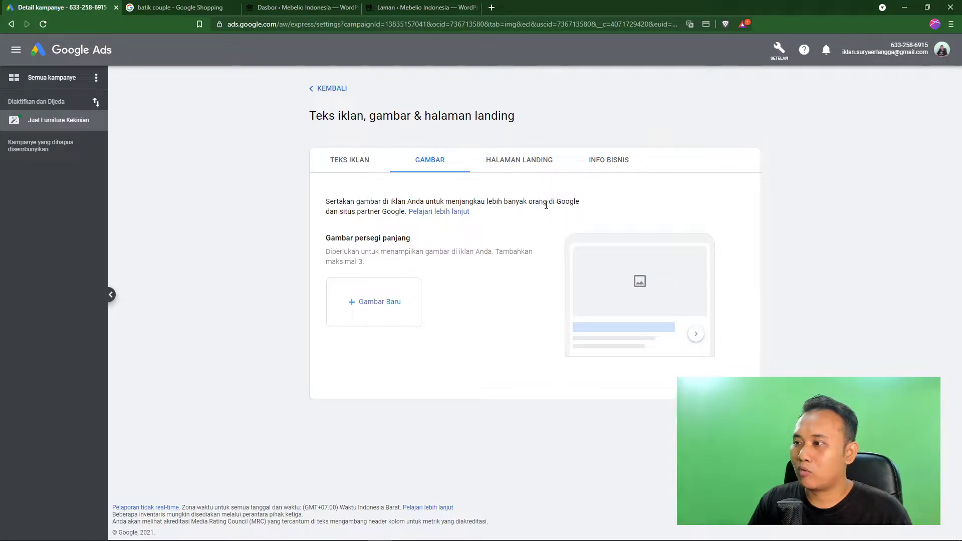
pyautogui.click(387, 304)
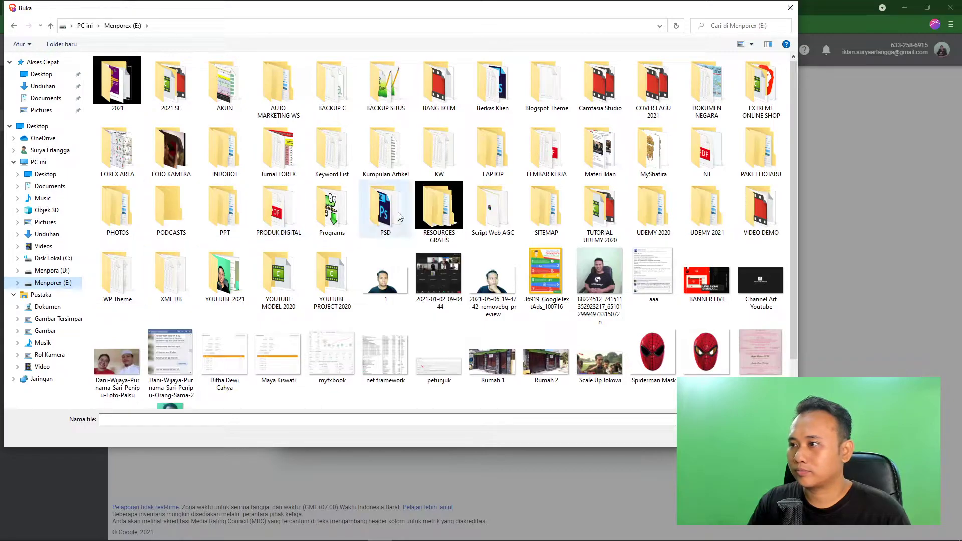
pyautogui.doubleClick(437, 231)
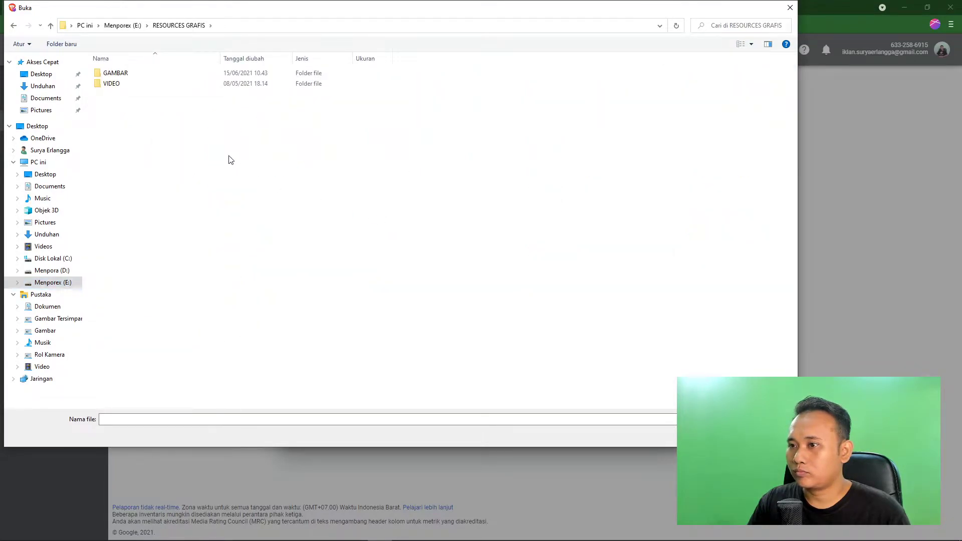
pyautogui.doubleClick(136, 73)
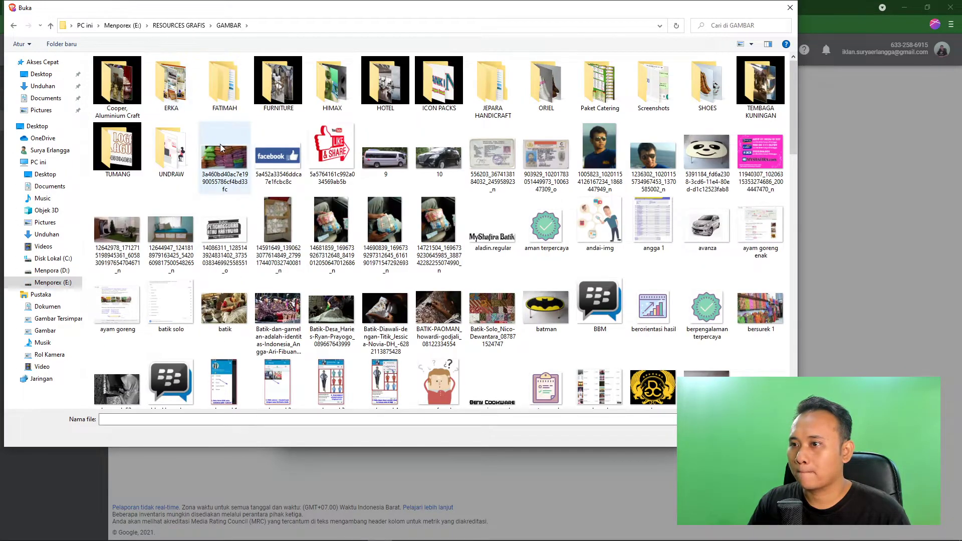
pyautogui.doubleClick(278, 88)
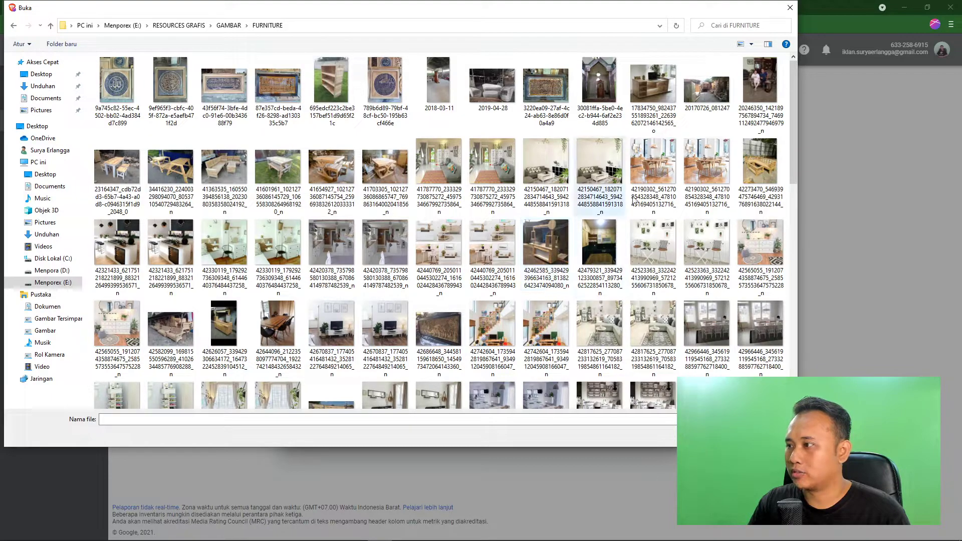
pyautogui.click(653, 171)
pyautogui.doubleClick(652, 210)
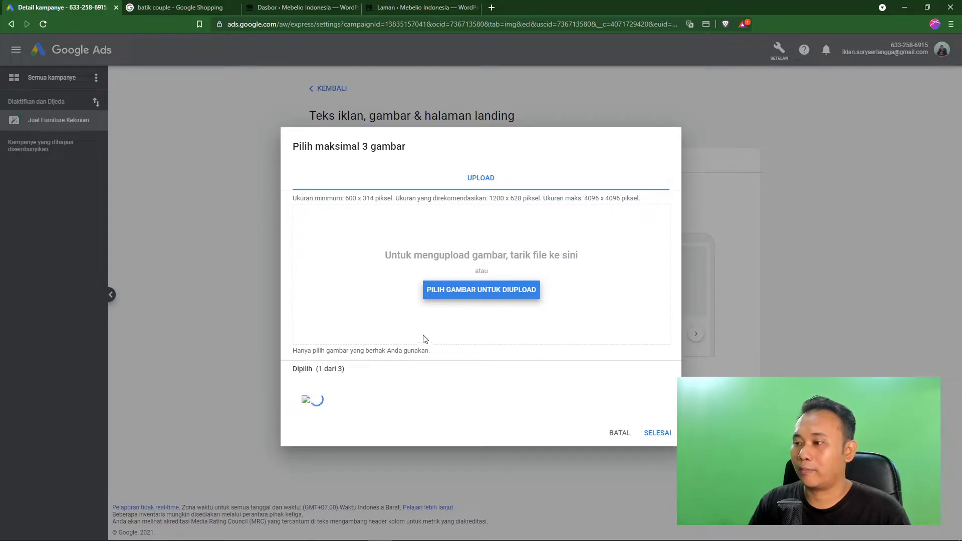
pyautogui.moveTo(304, 400)
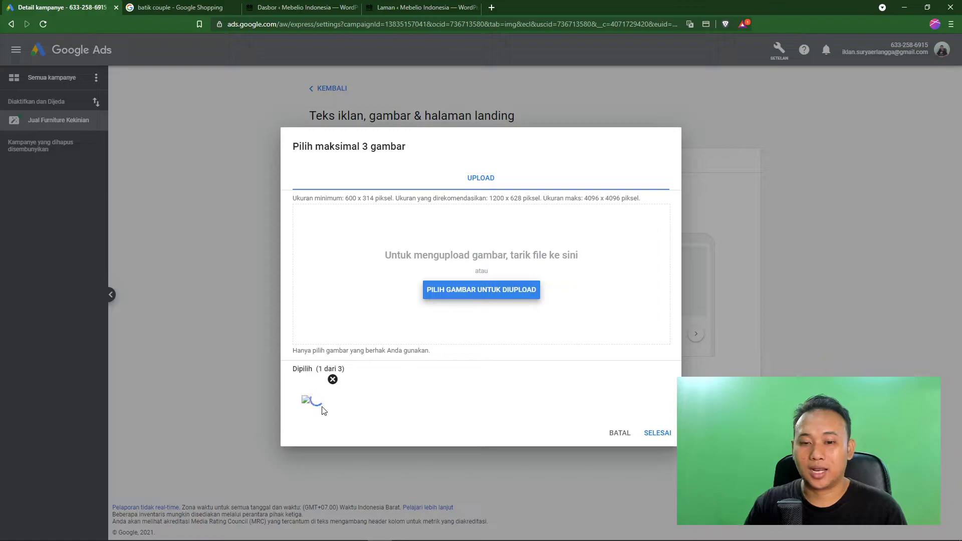
pyautogui.click(658, 433)
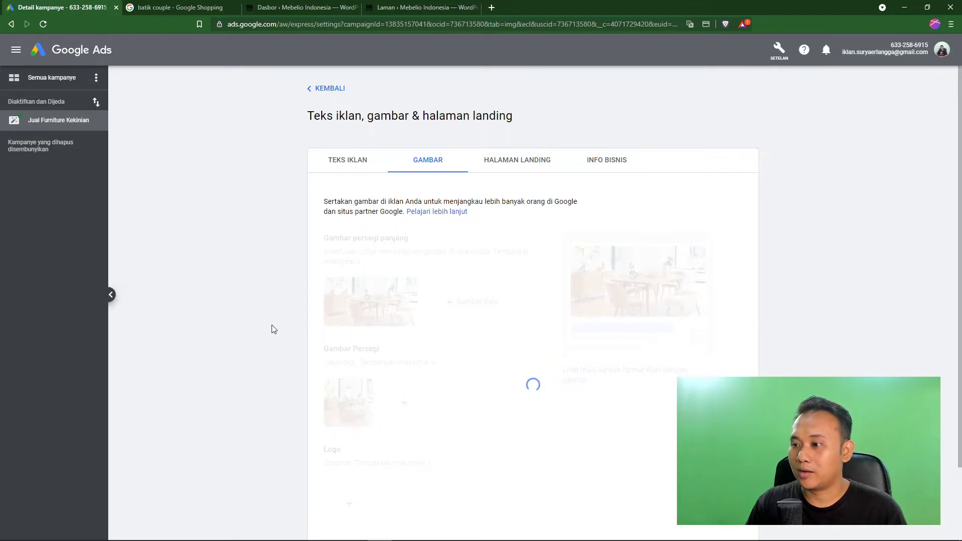
# - Try to upload the Soloraya Logo image from the Unduhan folder as the ad's logo
pyautogui.scroll(-1, 274, 329)
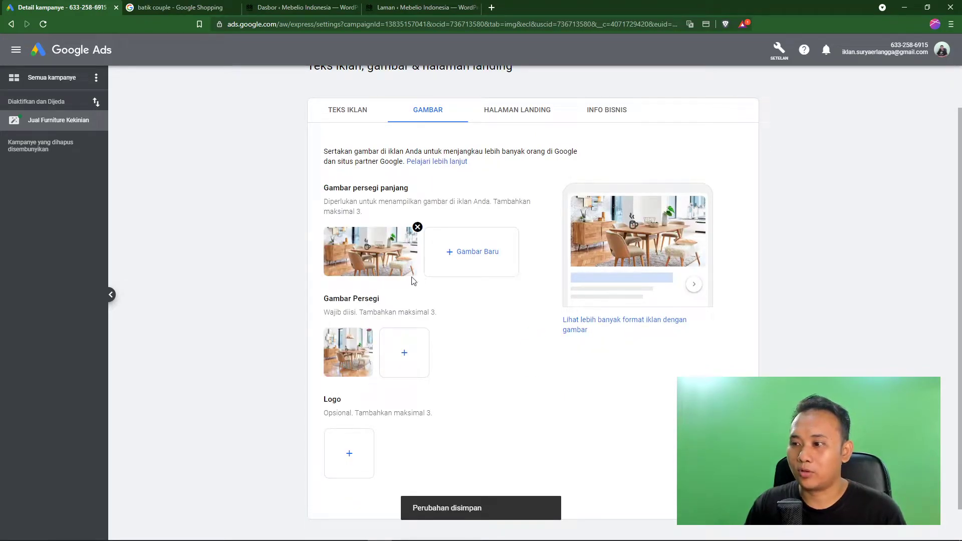
pyautogui.scroll(-1, 497, 326)
pyautogui.scroll(1, 497, 325)
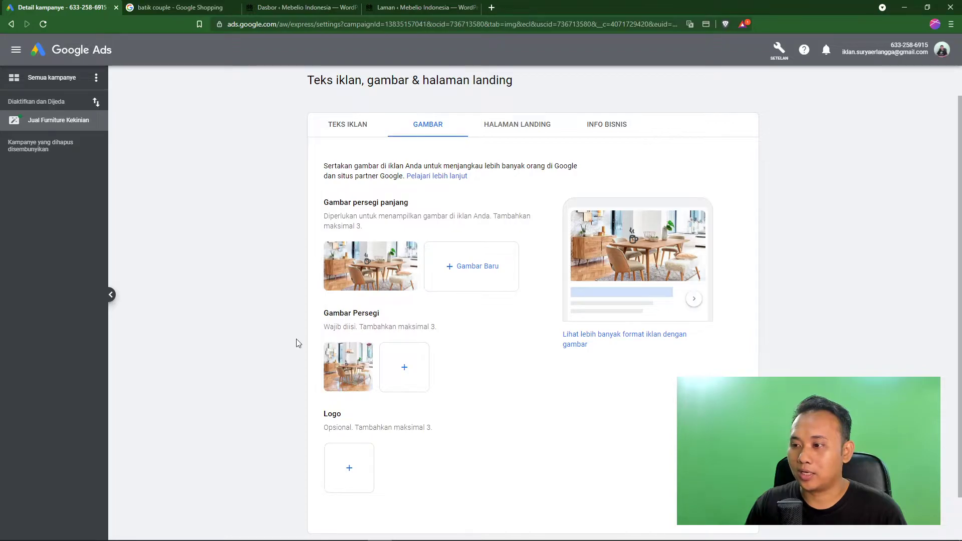
pyautogui.scroll(-1, 299, 343)
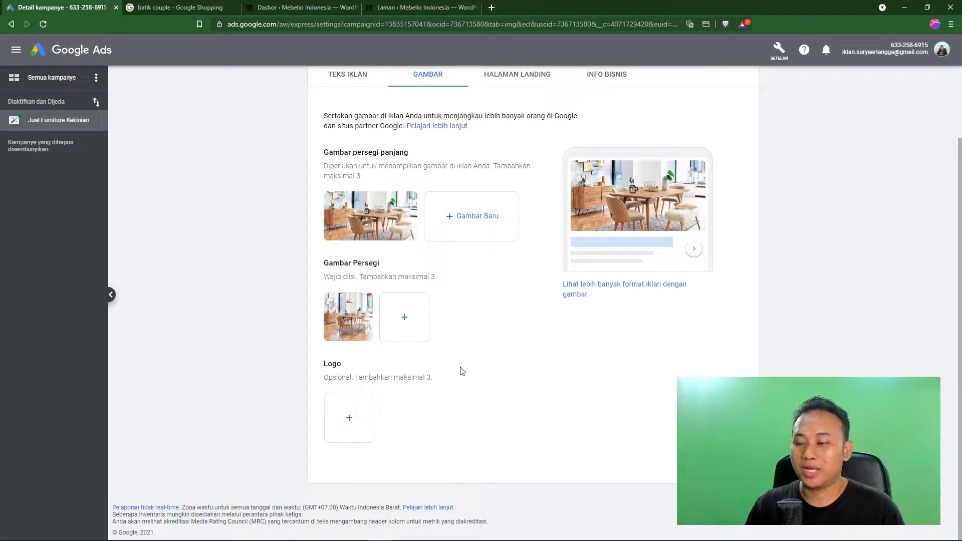
pyautogui.click(367, 417)
pyautogui.click(466, 327)
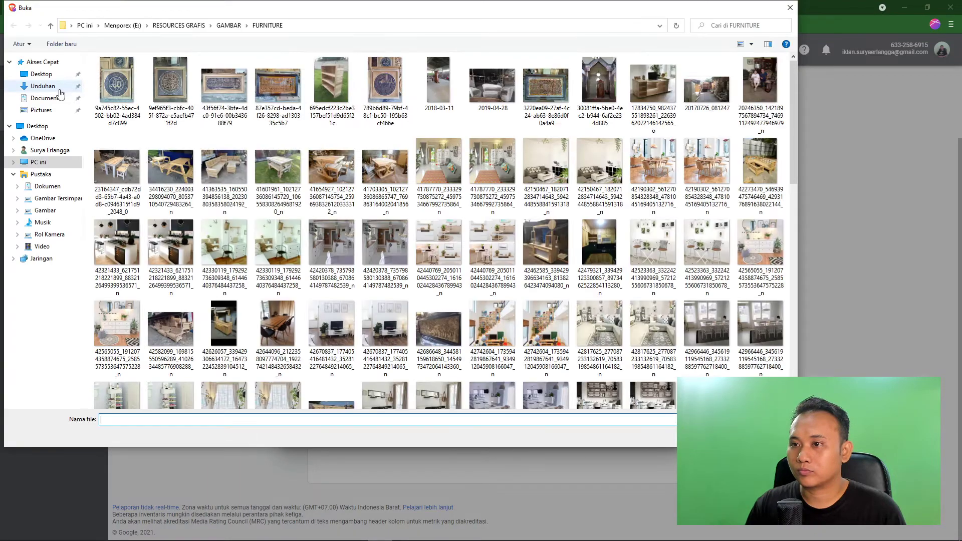
pyautogui.click(43, 85)
pyautogui.moveTo(793, 94); pyautogui.dragTo(802, 219)
pyautogui.click(518, 302)
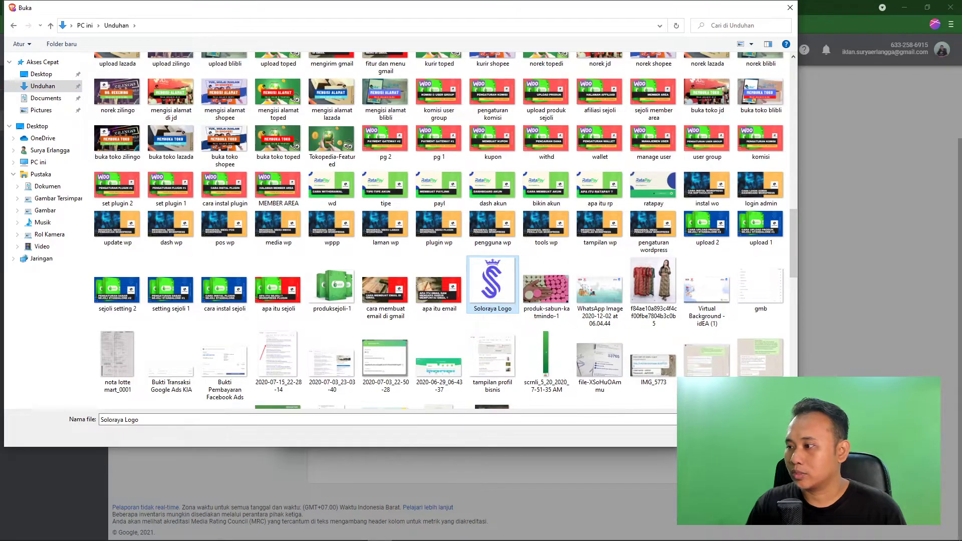
pyautogui.click(722, 435)
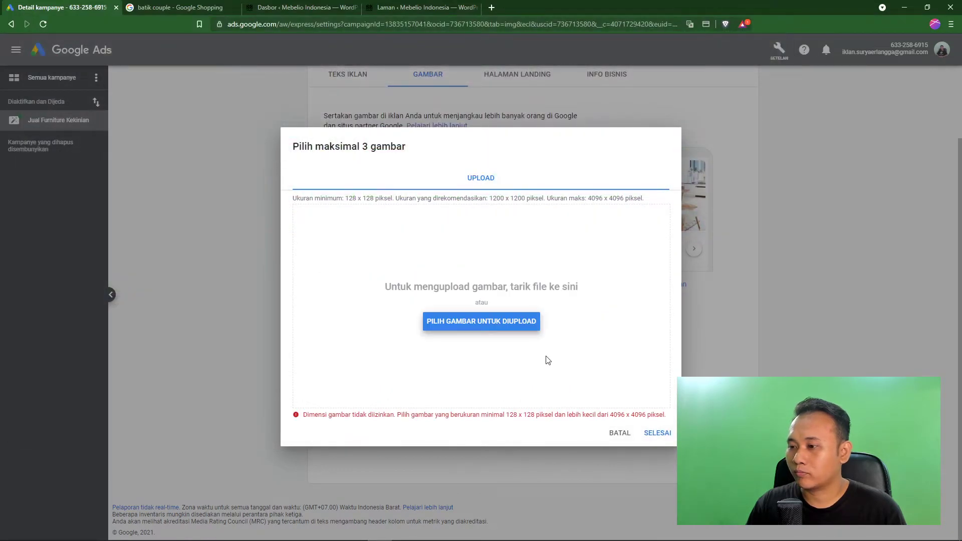
# - Add Mebelio Logo 500 Pixel from Berkas Klien > MEBELIO on drive E: as the ad's logo
pyautogui.click(495, 326)
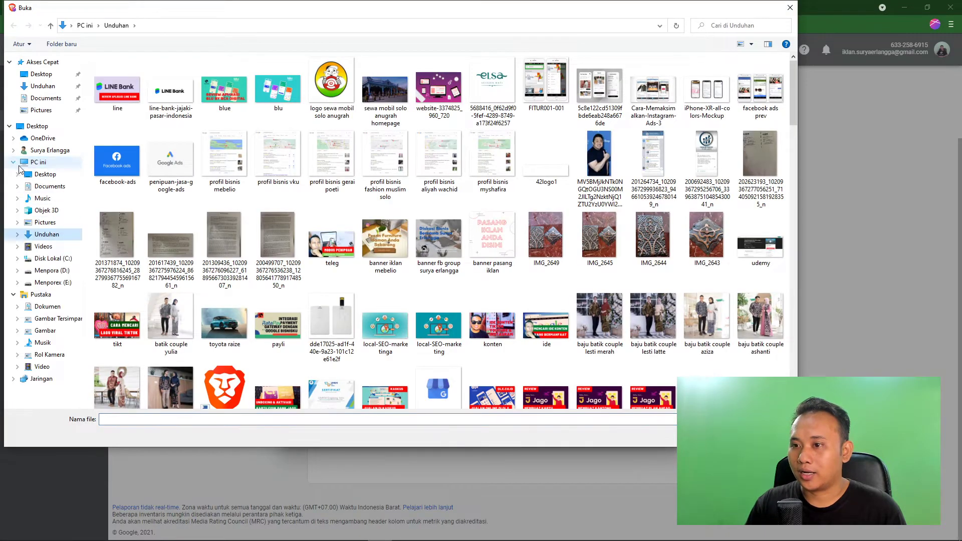
pyautogui.click(52, 282)
pyautogui.doubleClick(496, 98)
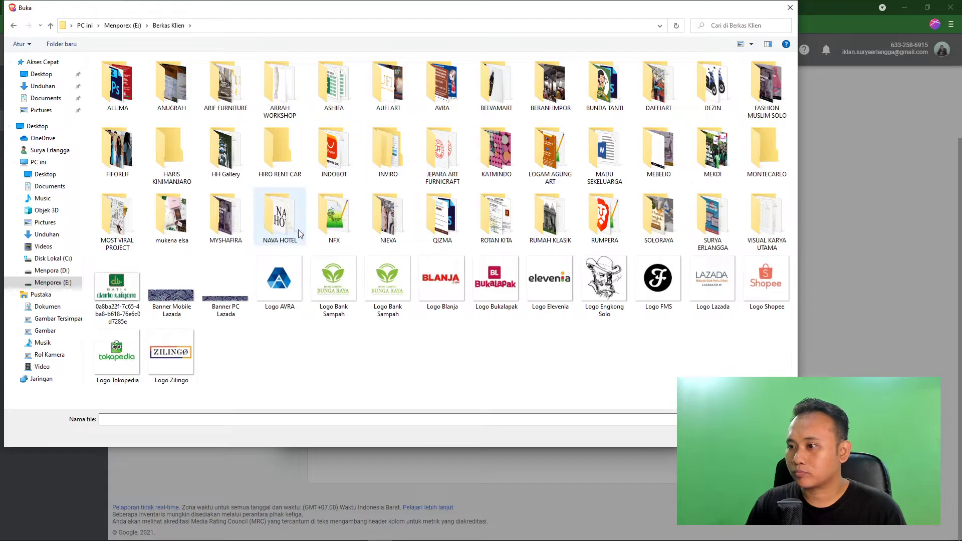
pyautogui.doubleClick(659, 150)
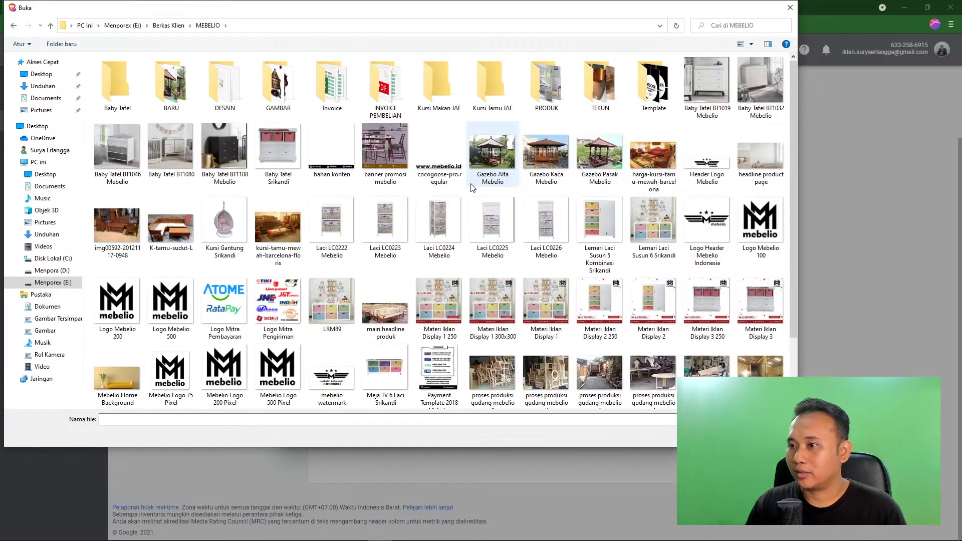
pyautogui.click(277, 373)
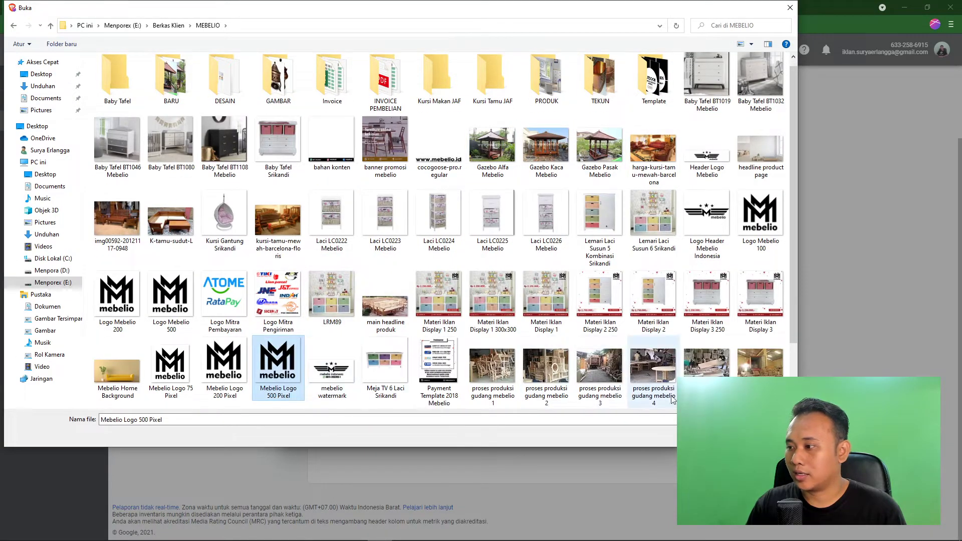
pyautogui.doubleClick(277, 374)
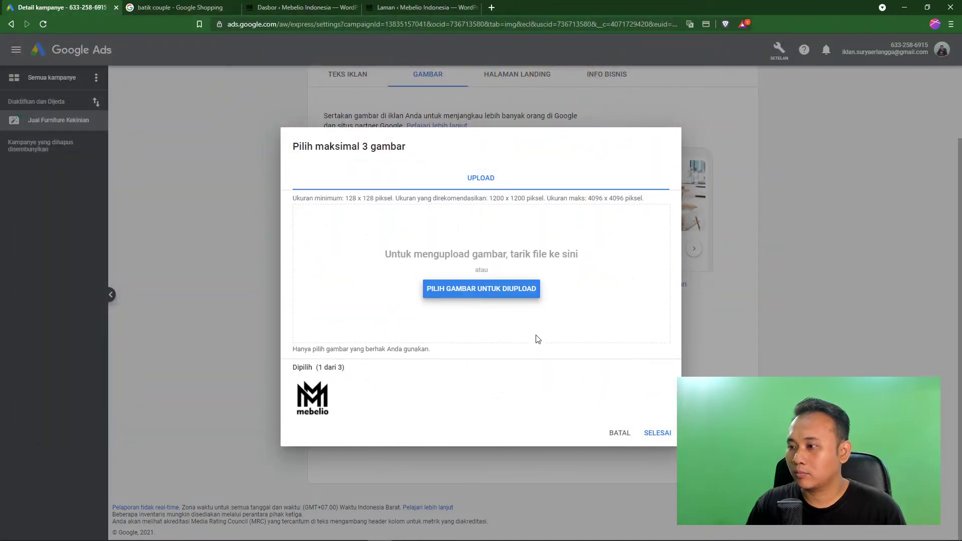
pyautogui.click(658, 434)
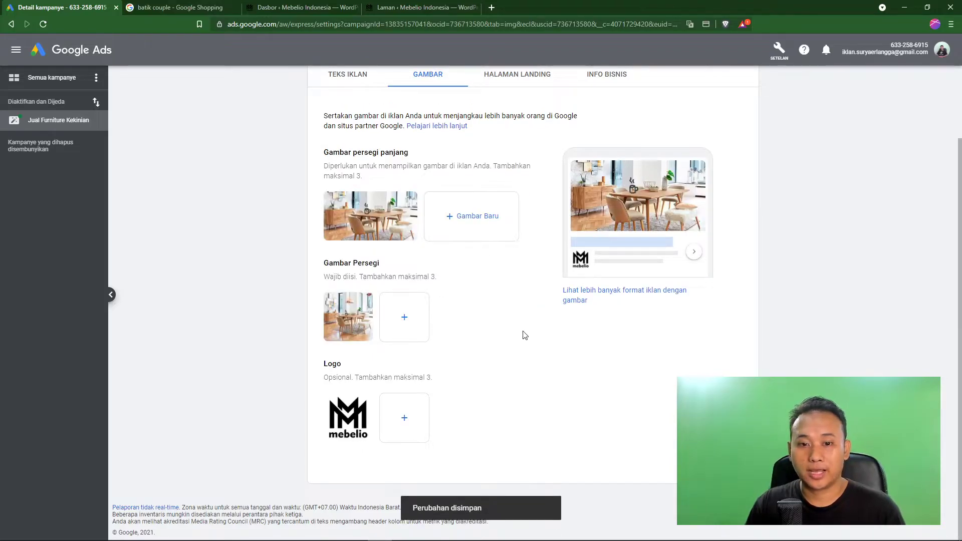
# - Examine the previews of the image ad in its different formats, and close the preview
pyautogui.click(585, 295)
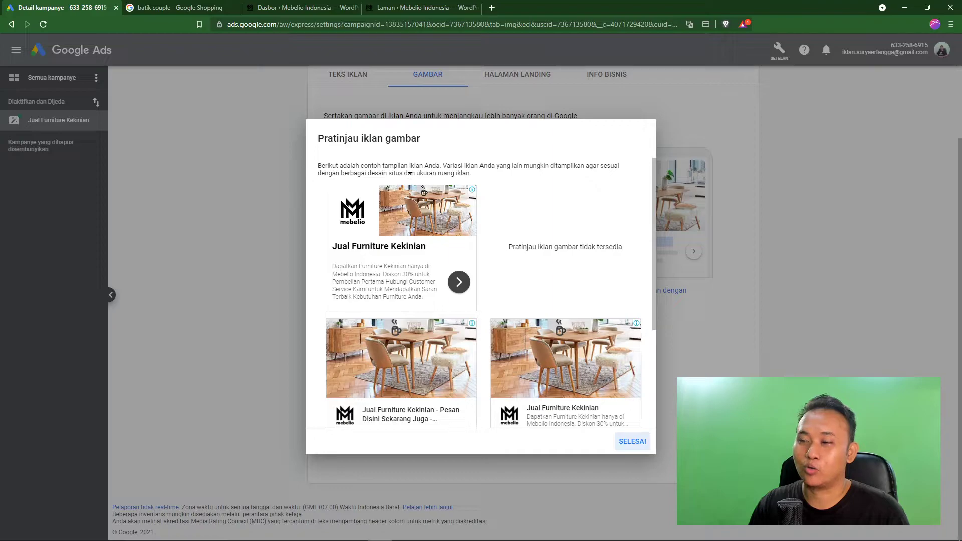
pyautogui.moveTo(655, 206)
pyautogui.mouseDown()
pyautogui.moveTo(666, 330)
pyautogui.moveTo(658, 219)
pyautogui.mouseUp()
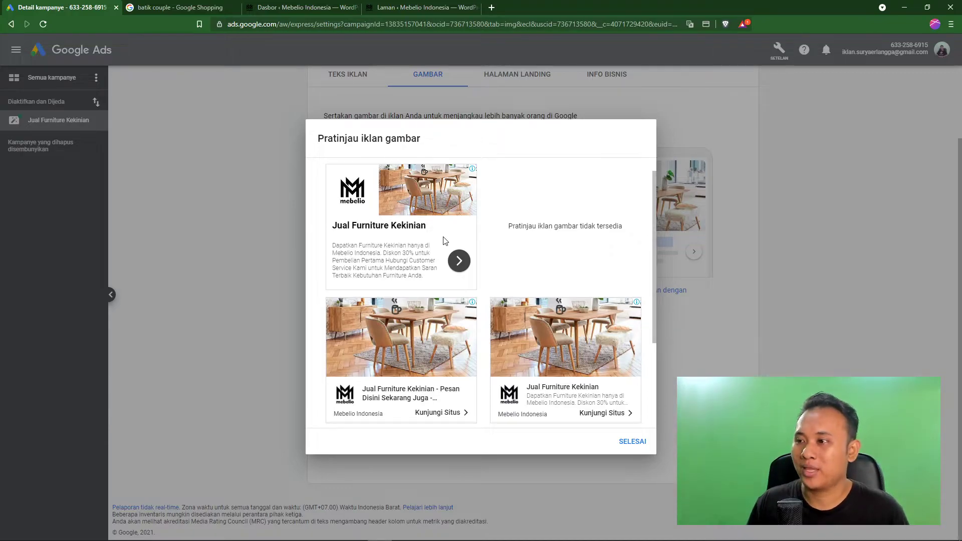
pyautogui.scroll(-2, 443, 241)
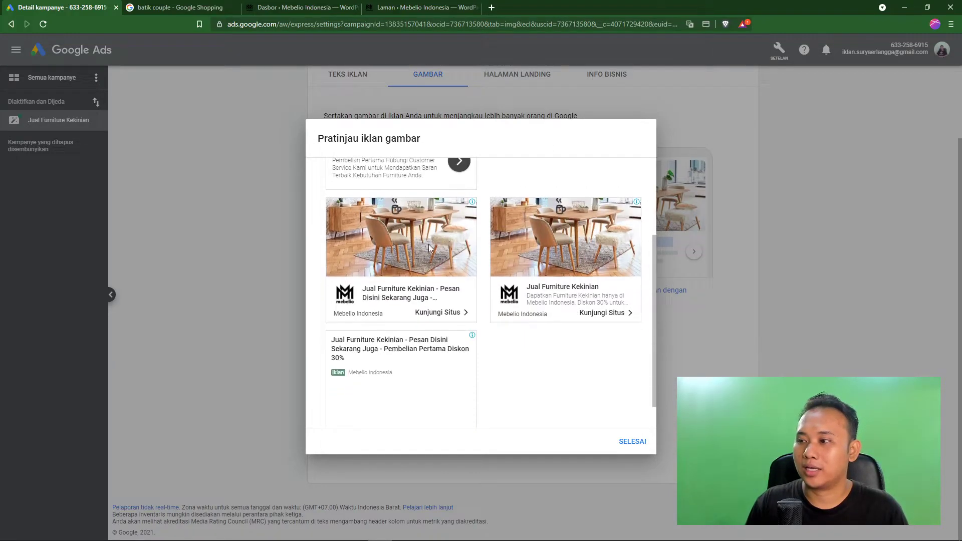
pyautogui.scroll(3, 443, 237)
pyautogui.scroll(-2, 396, 240)
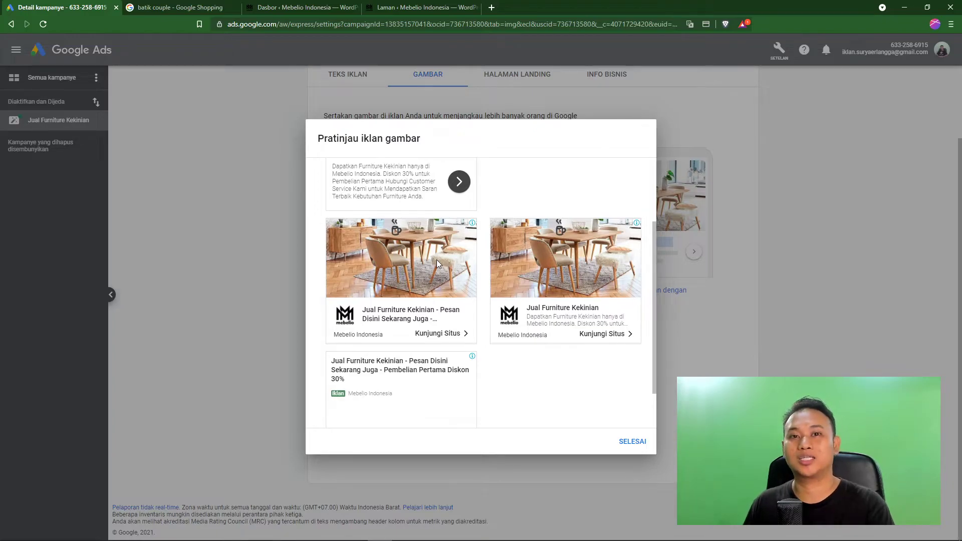
pyautogui.scroll(-1, 466, 335)
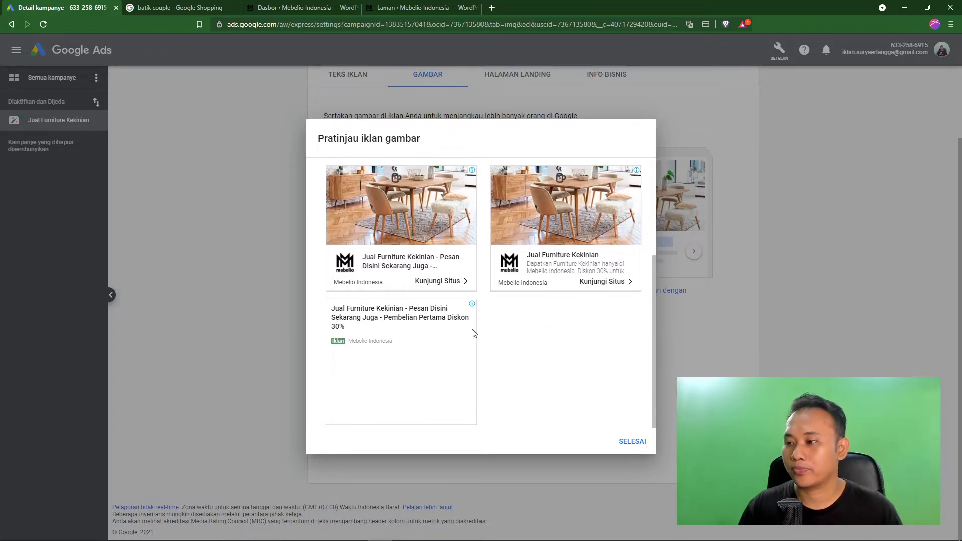
pyautogui.scroll(3, 382, 334)
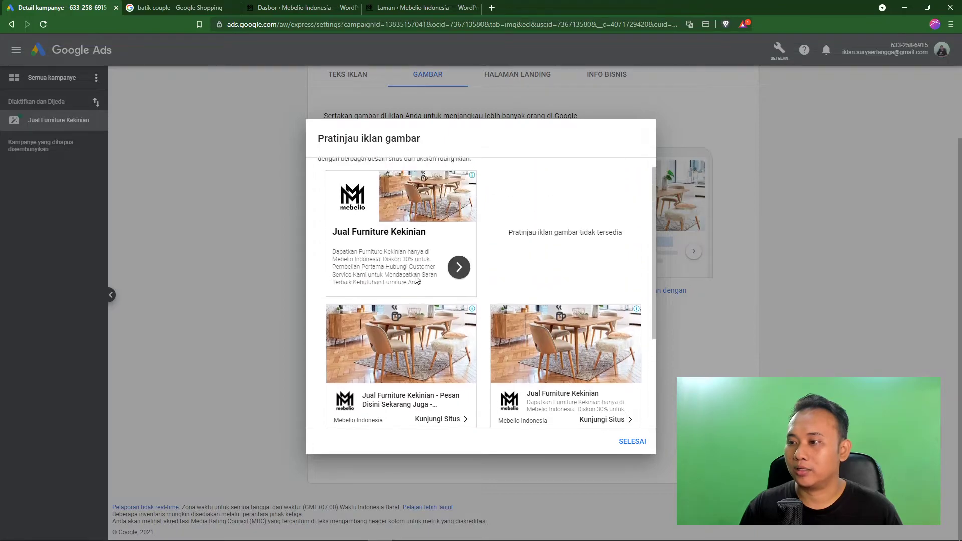
pyautogui.scroll(-3, 415, 264)
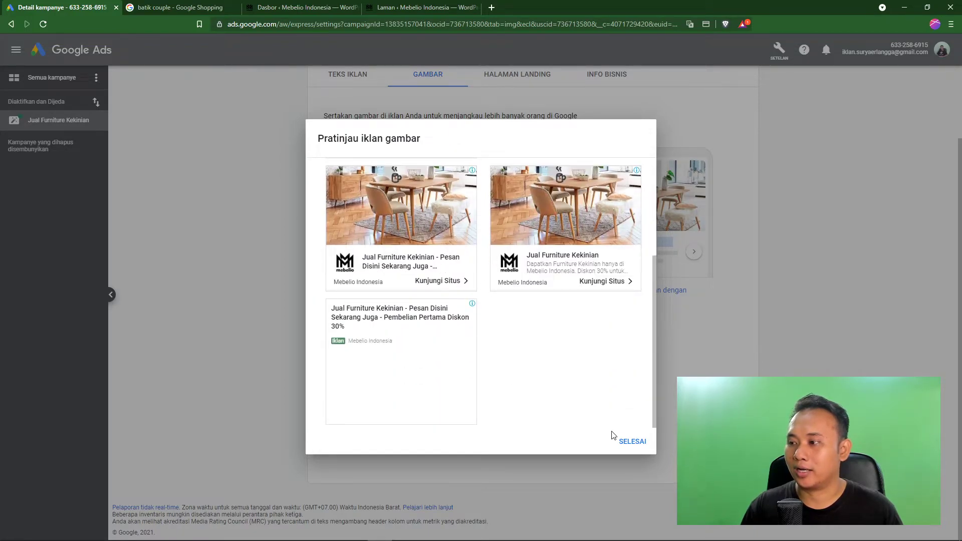
pyautogui.click(627, 441)
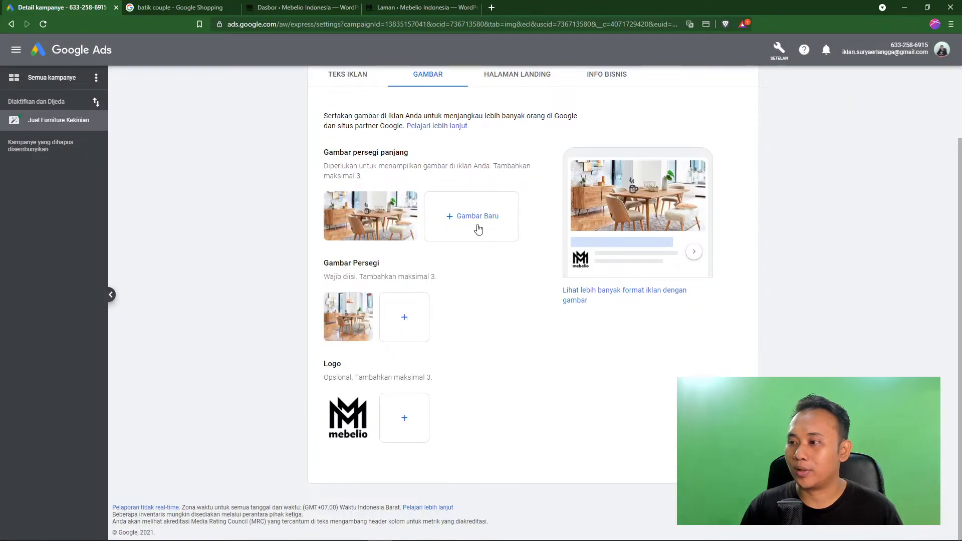
# - Add Nakas 2 Laci Bharata Series from Berkas Klien > MEBELIO > BARU on drive E: as a second rectangular ad image
pyautogui.click(477, 220)
pyautogui.click(490, 292)
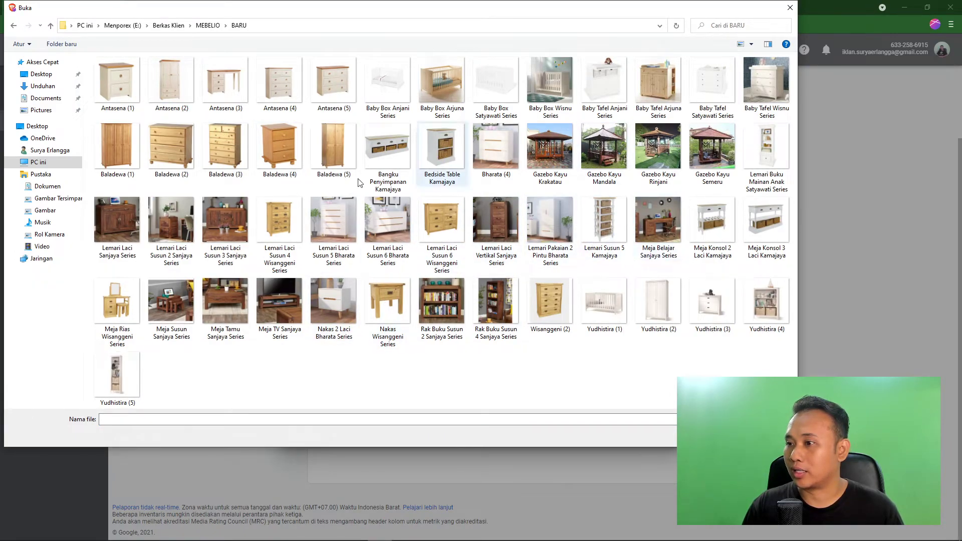
pyautogui.doubleClick(341, 302)
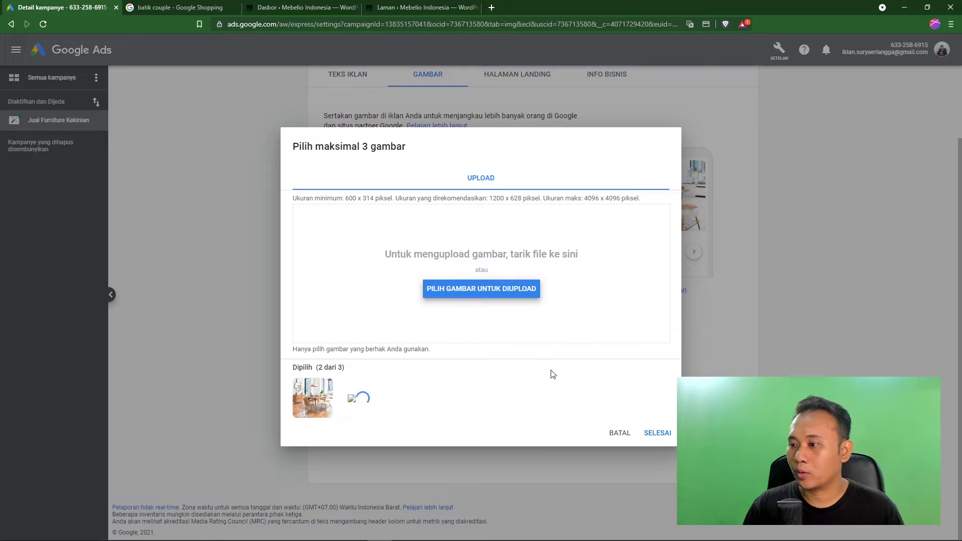
pyautogui.moveTo(363, 403)
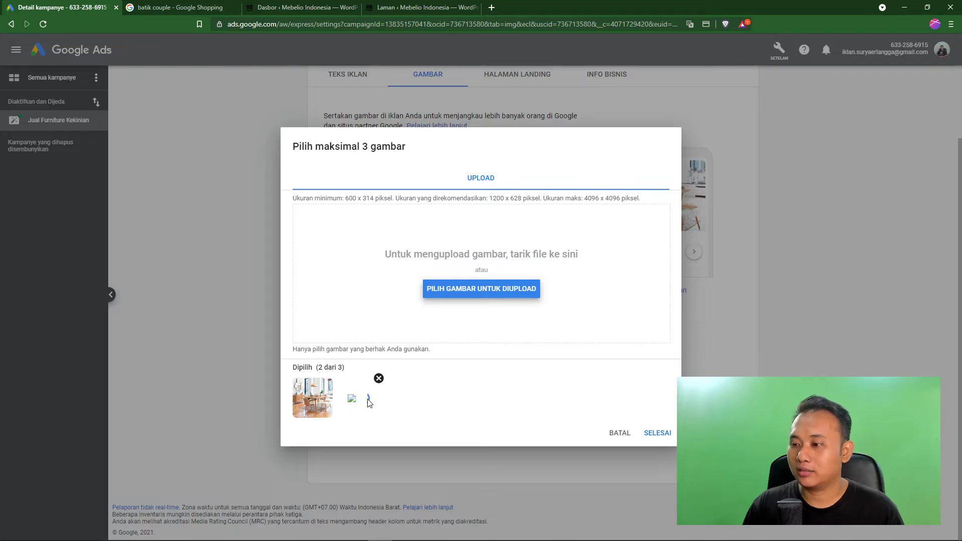
pyautogui.click(658, 434)
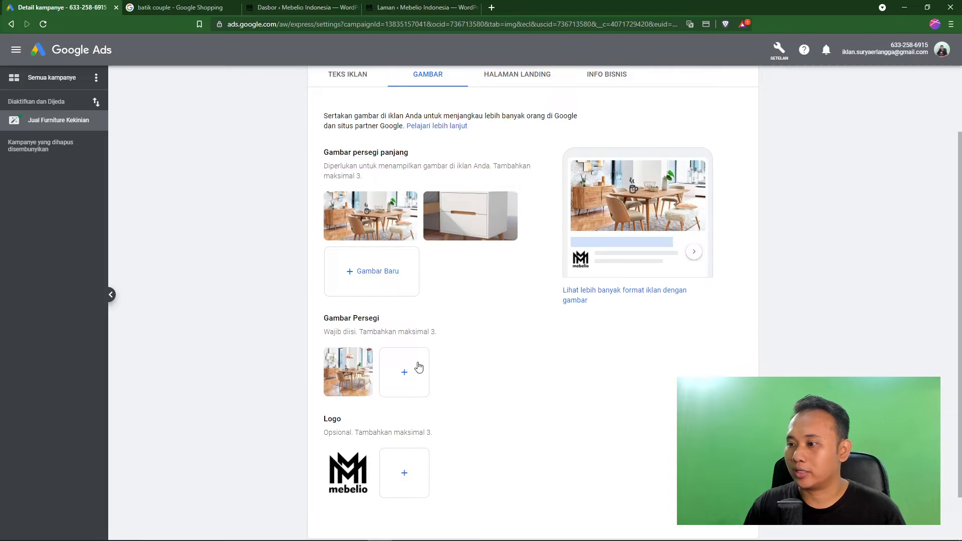
# - Add the same Nakas 2 Laci Bharata Series photo from the BARU folder as a second square ad image
pyautogui.click(405, 372)
pyautogui.click(461, 294)
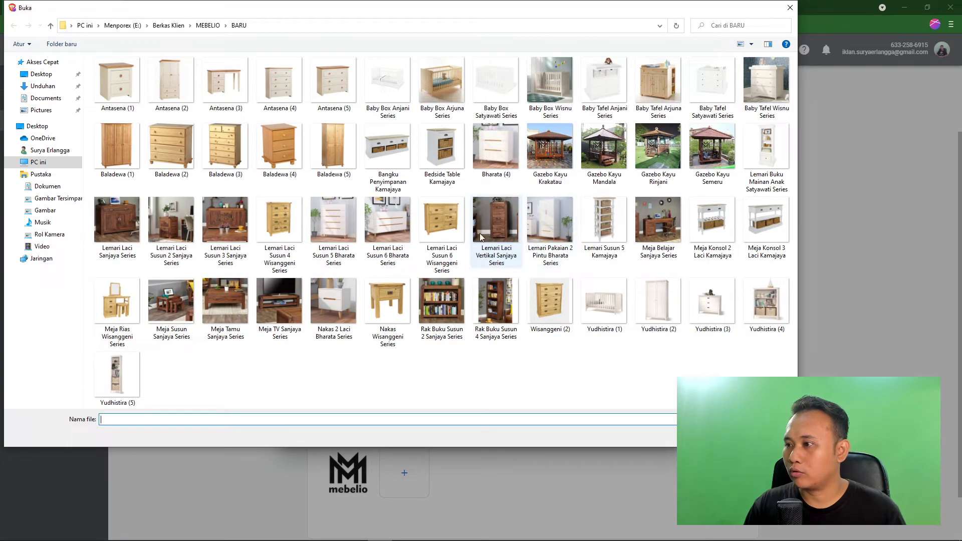
pyautogui.click(352, 296)
pyautogui.click(707, 437)
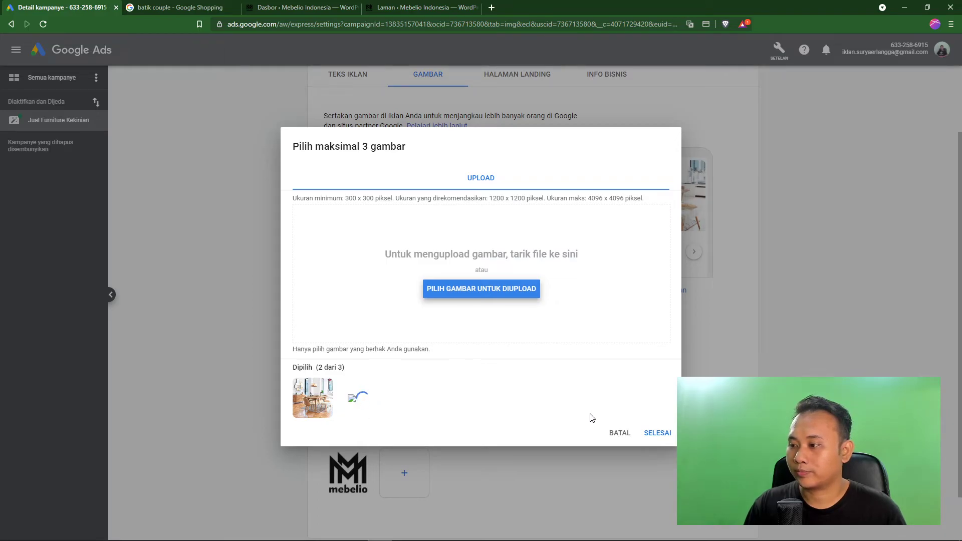
pyautogui.click(658, 434)
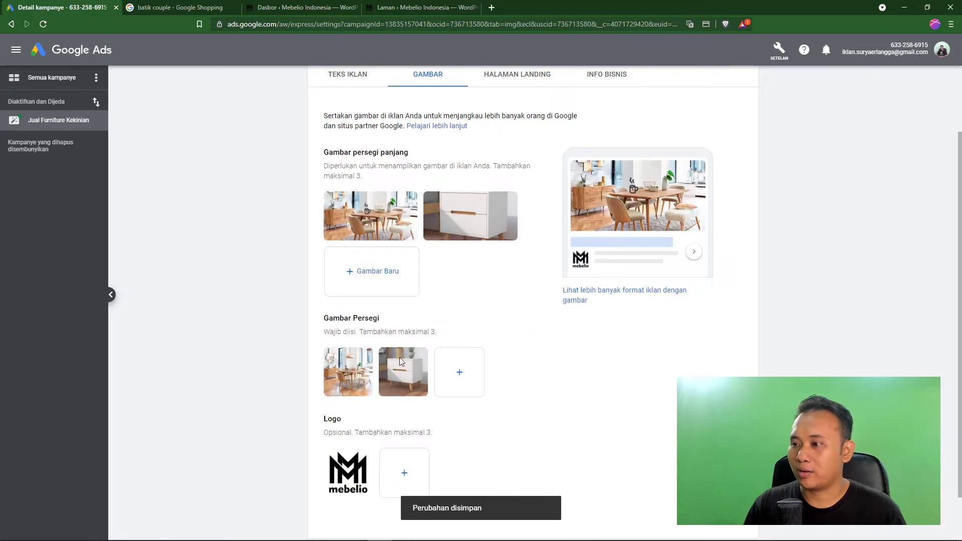
# - Examine the image ad previews in all formats for both the dining table and nightstand pictures, and close the preview
pyautogui.scroll(2, 416, 363)
pyautogui.scroll(-3, 422, 312)
pyautogui.scroll(3, 554, 347)
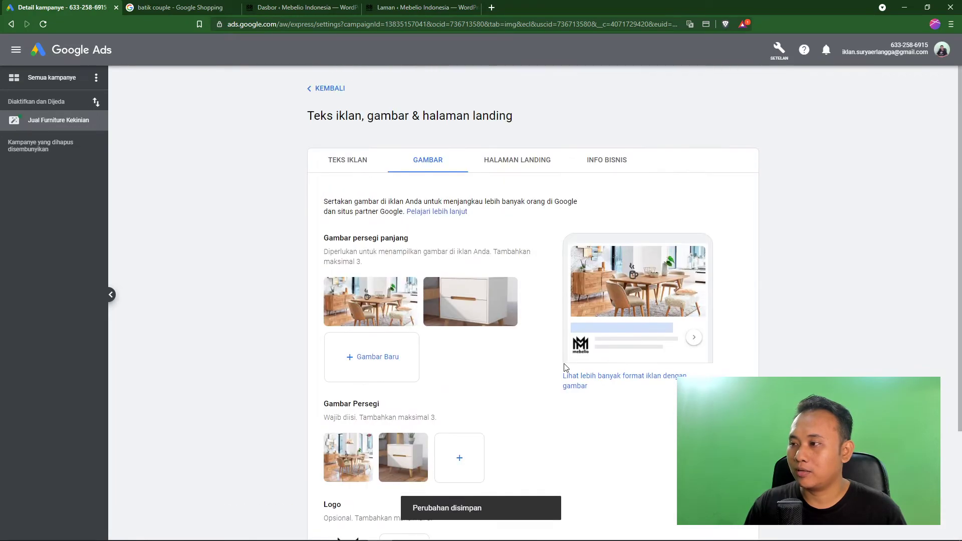
pyautogui.click(588, 384)
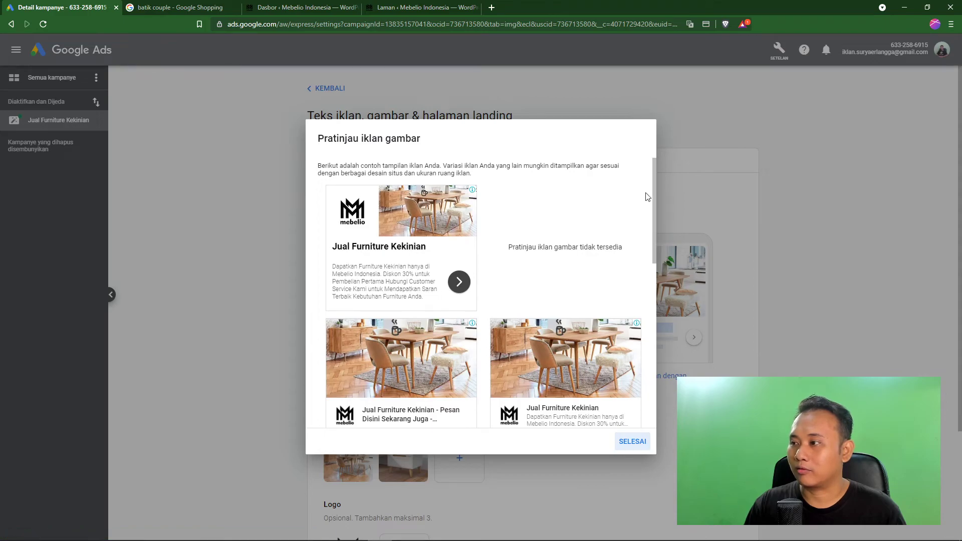
pyautogui.moveTo(654, 188); pyautogui.dragTo(658, 370)
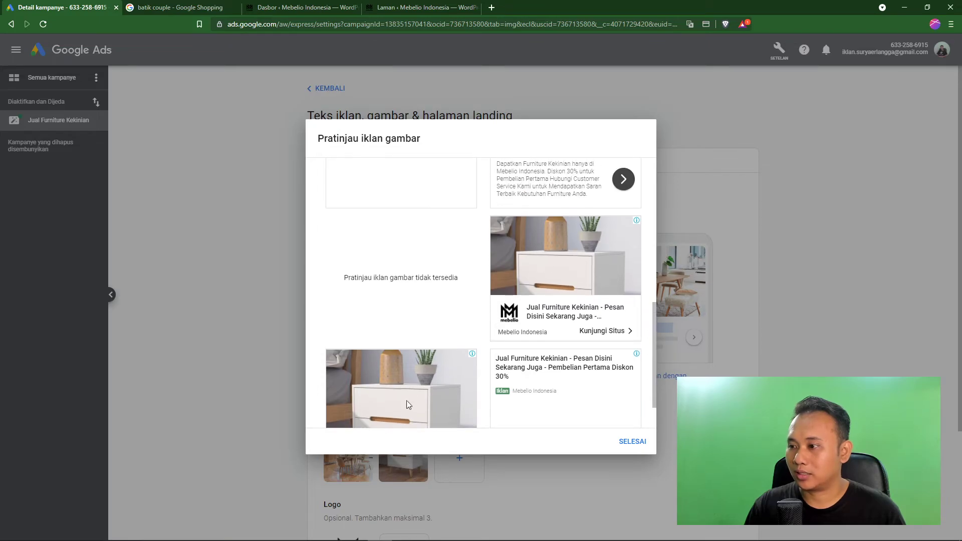
pyautogui.scroll(5, 404, 348)
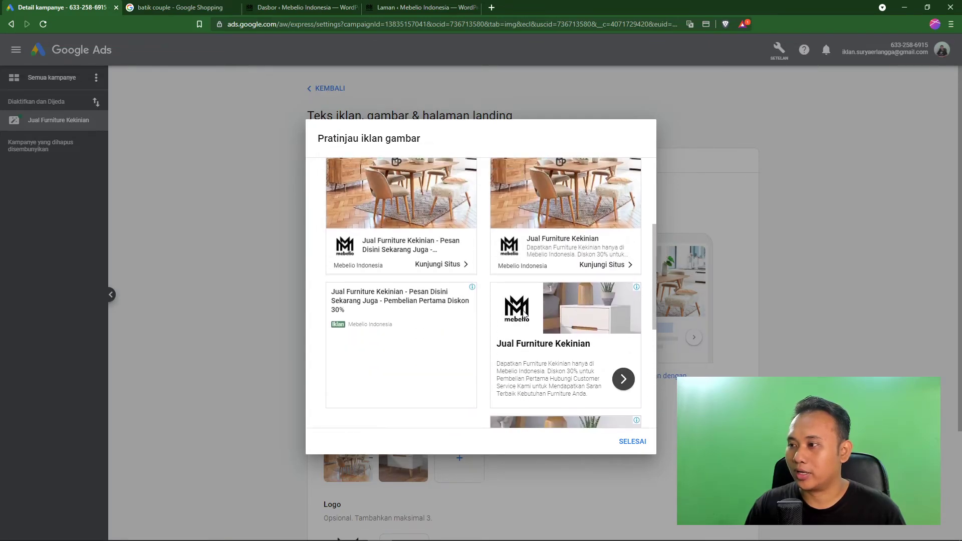
pyautogui.scroll(3, 525, 310)
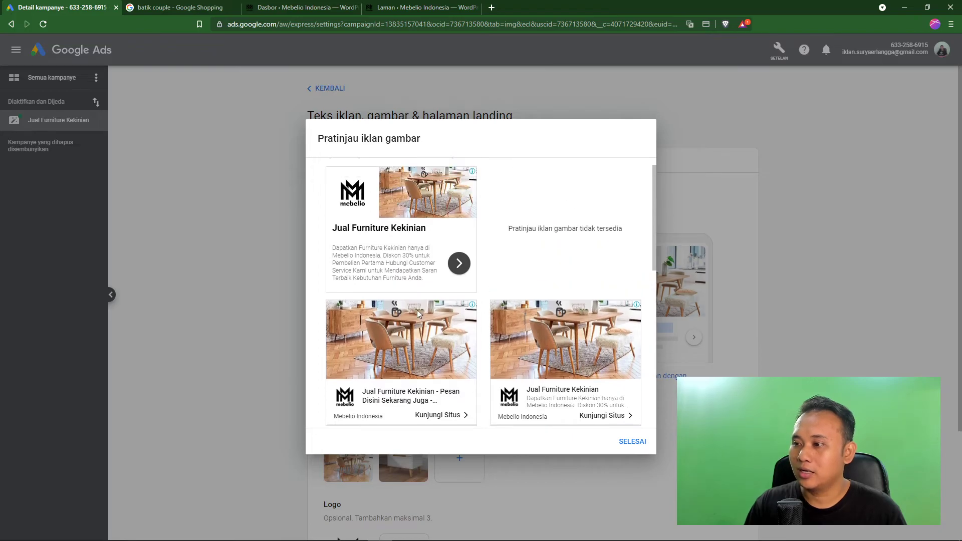
pyautogui.scroll(-1, 417, 309)
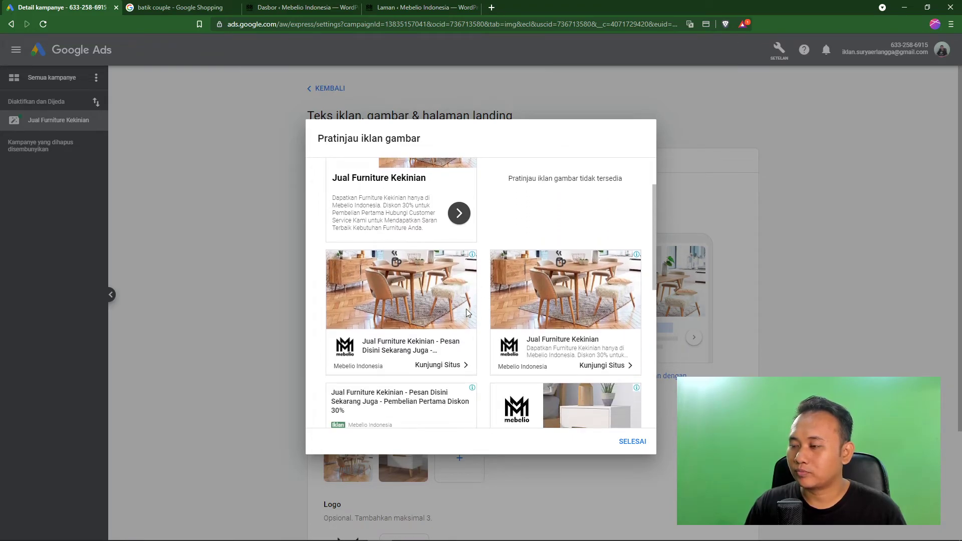
pyautogui.scroll(-5, 466, 311)
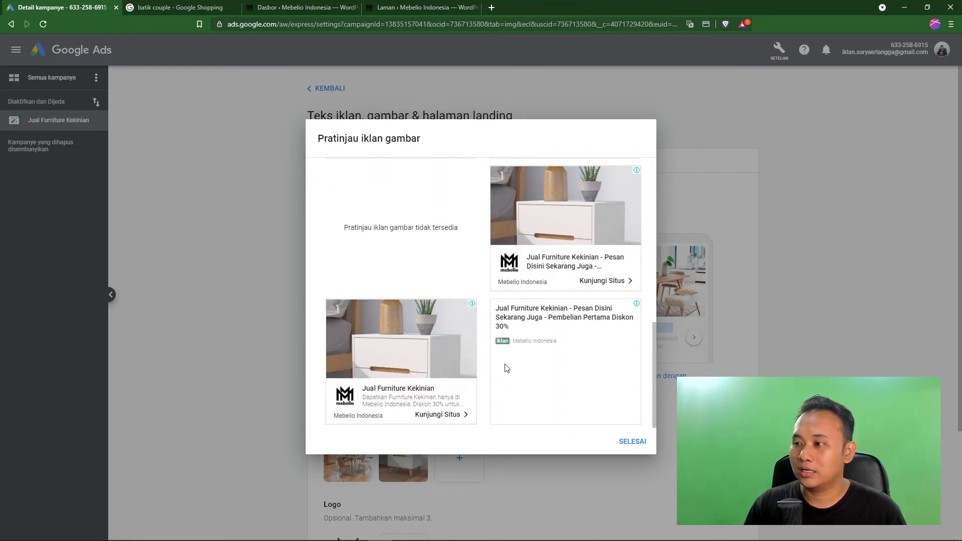
pyautogui.scroll(3, 484, 361)
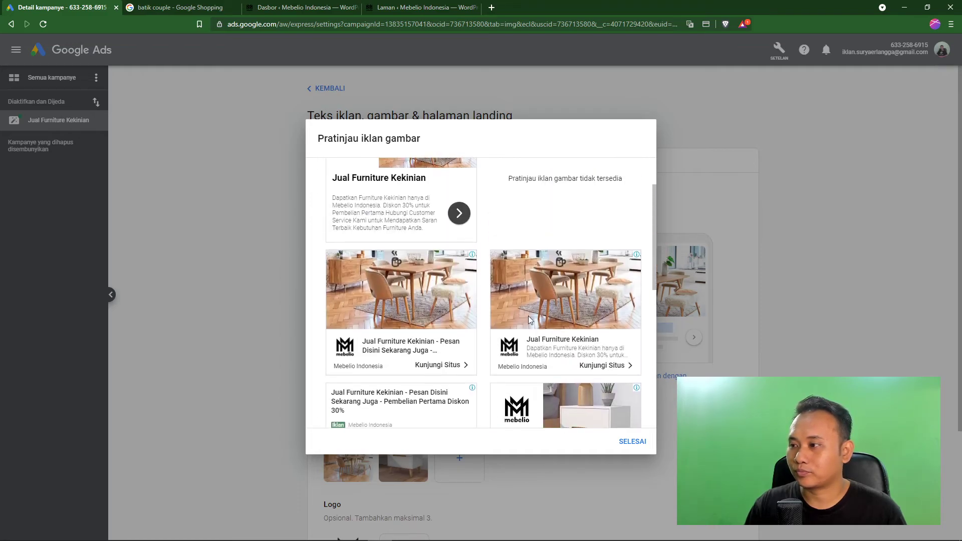
pyautogui.click(633, 442)
pyautogui.scroll(-3, 350, 346)
pyautogui.scroll(3, 279, 344)
# - Review the ad's landing page and business info settings, and return to the Jual Furniture Kekinian campaign overview
pyautogui.moveTo(372, 286)
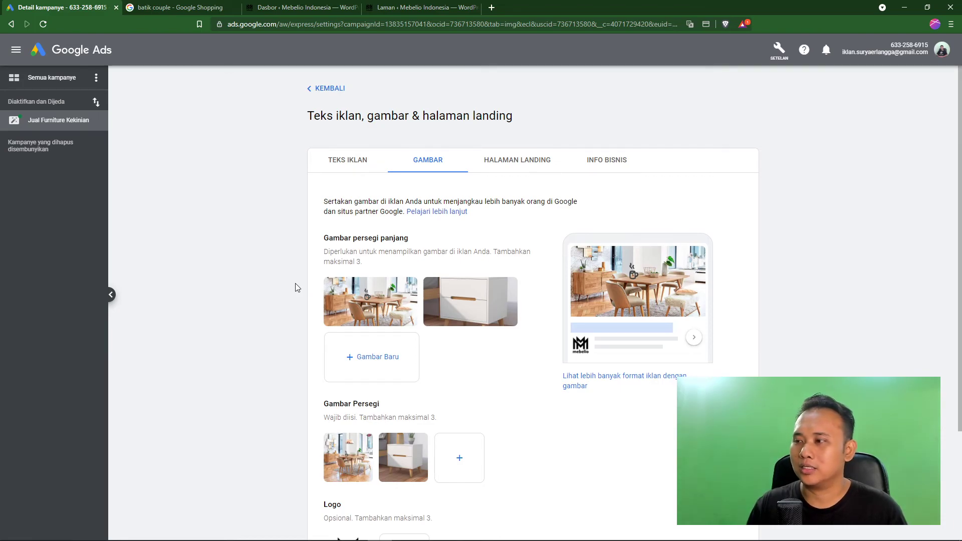
pyautogui.moveTo(471, 300)
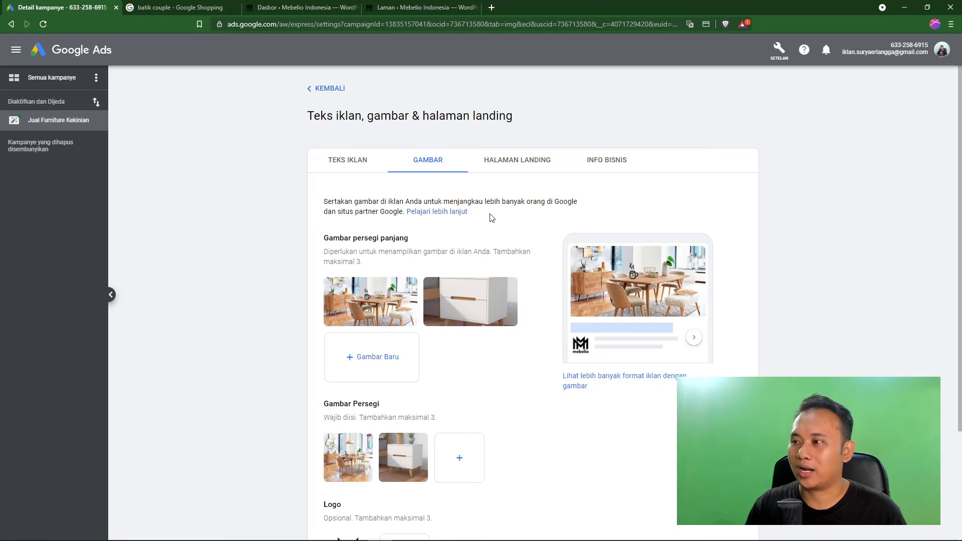
pyautogui.click(520, 161)
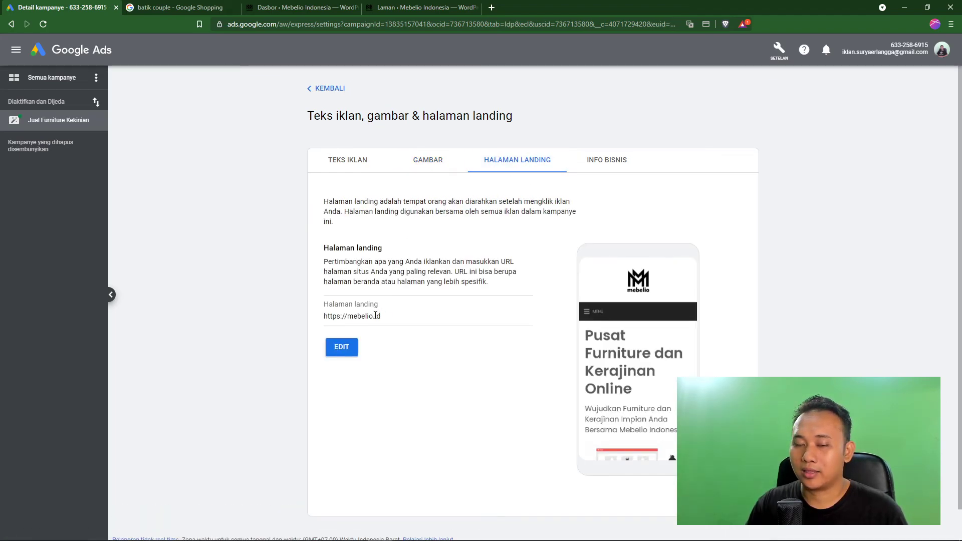
pyautogui.click(602, 161)
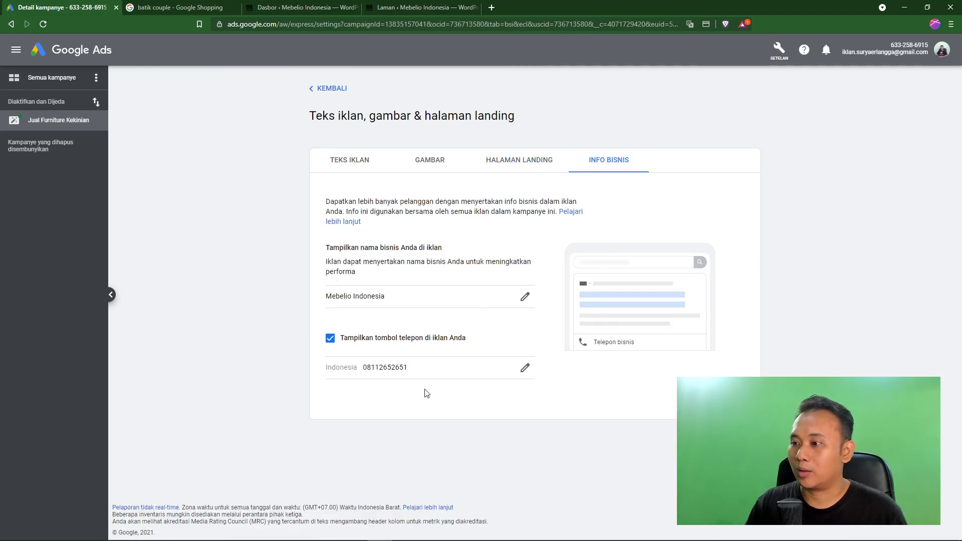
pyautogui.click(332, 90)
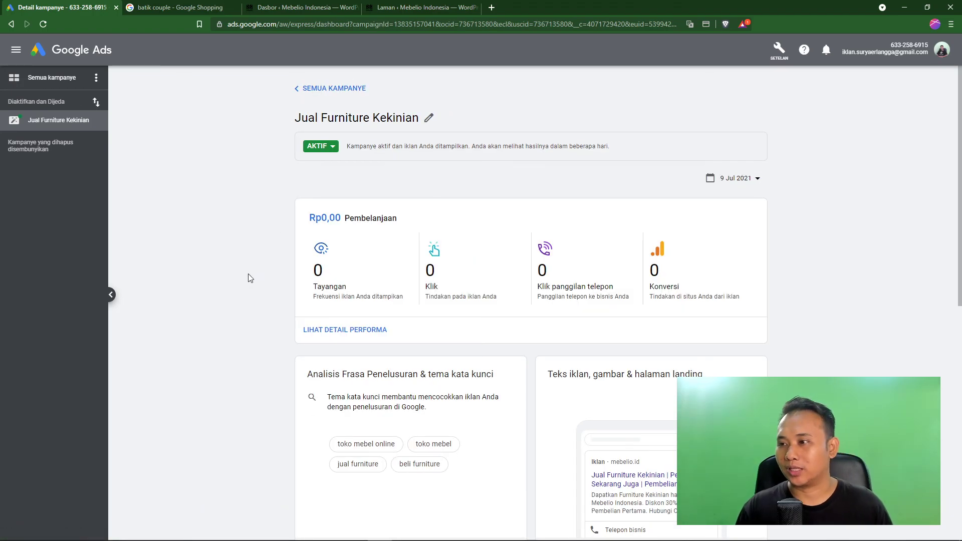